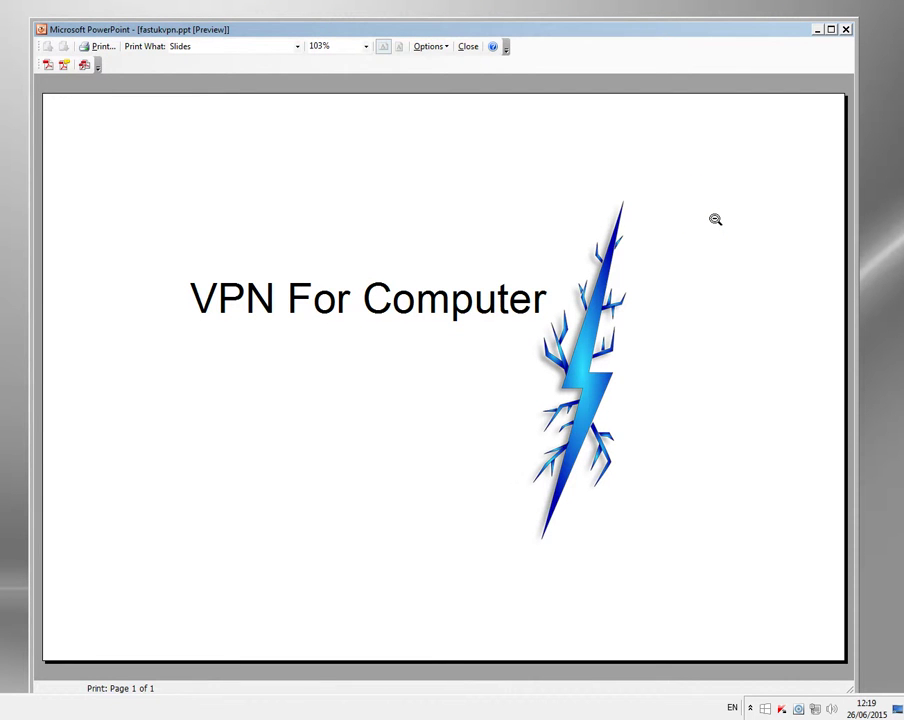
# Minimize PowerPoint's fastukvpn.ppt print preview window to reveal the desktop.
pyautogui.click(715, 219)
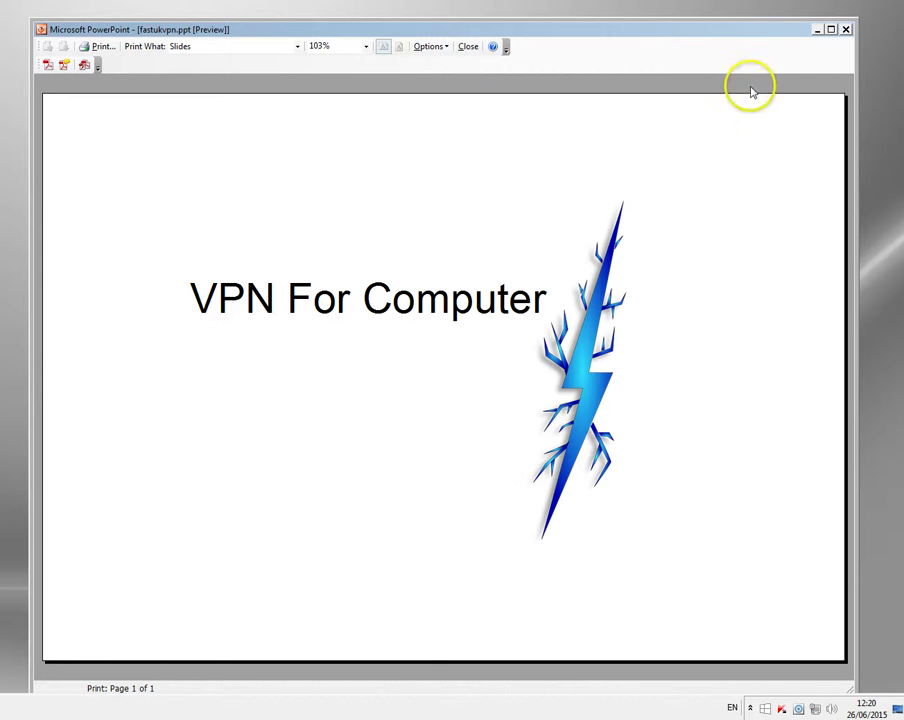
pyautogui.click(817, 30)
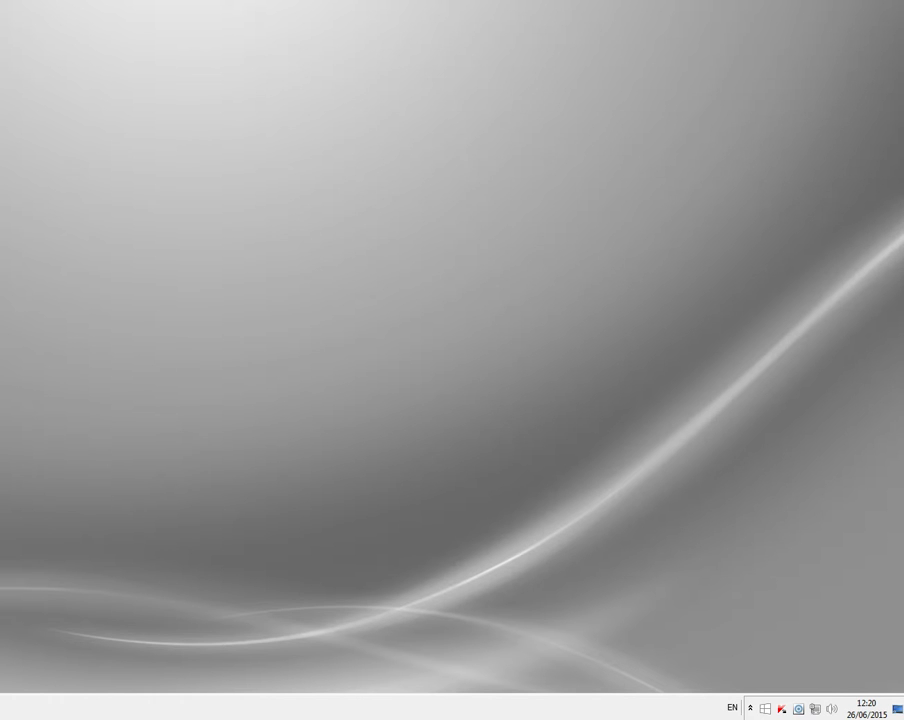
pyautogui.doubleClick(545, 533)
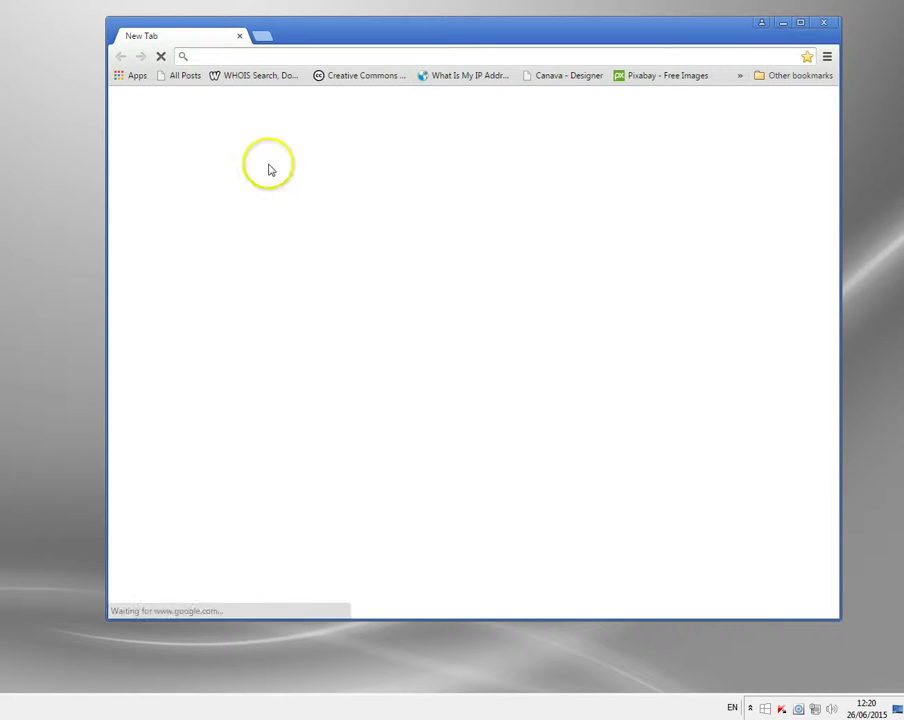
pyautogui.write('hulu.com')
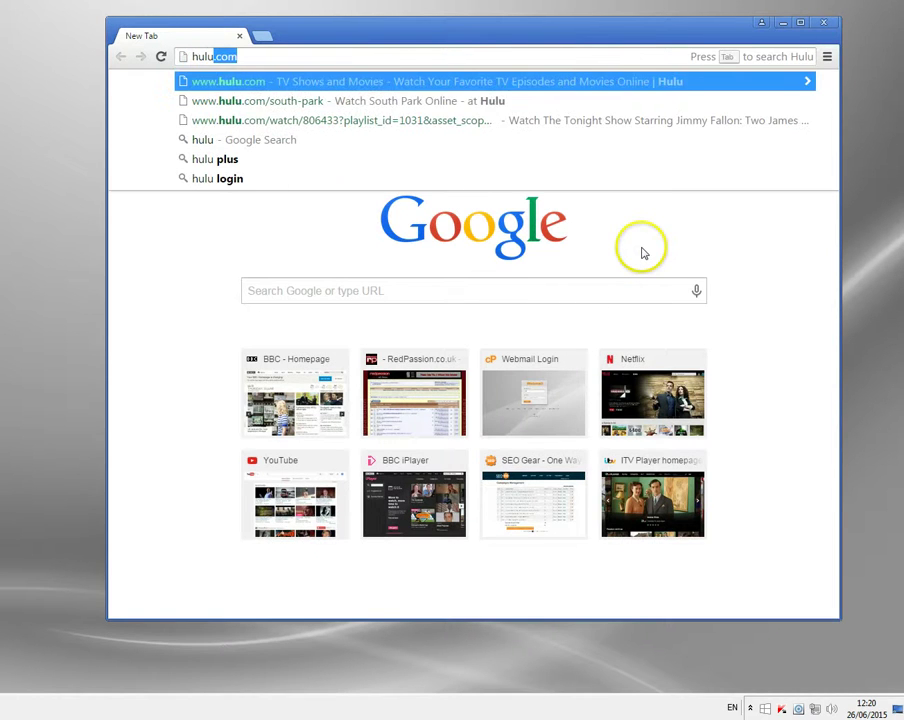
pyautogui.press('Return')
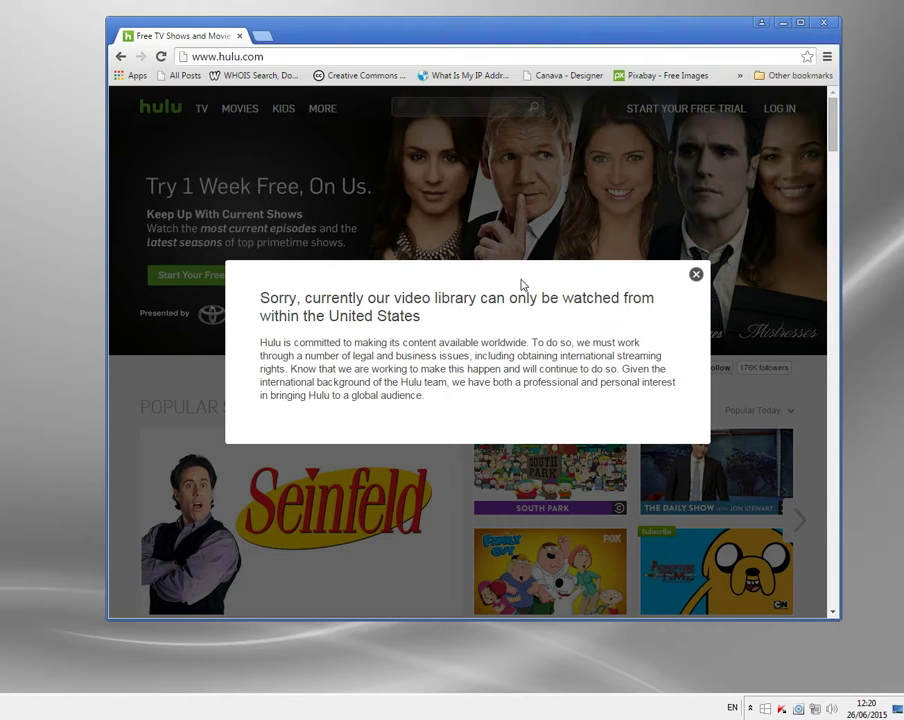
pyautogui.click(823, 24)
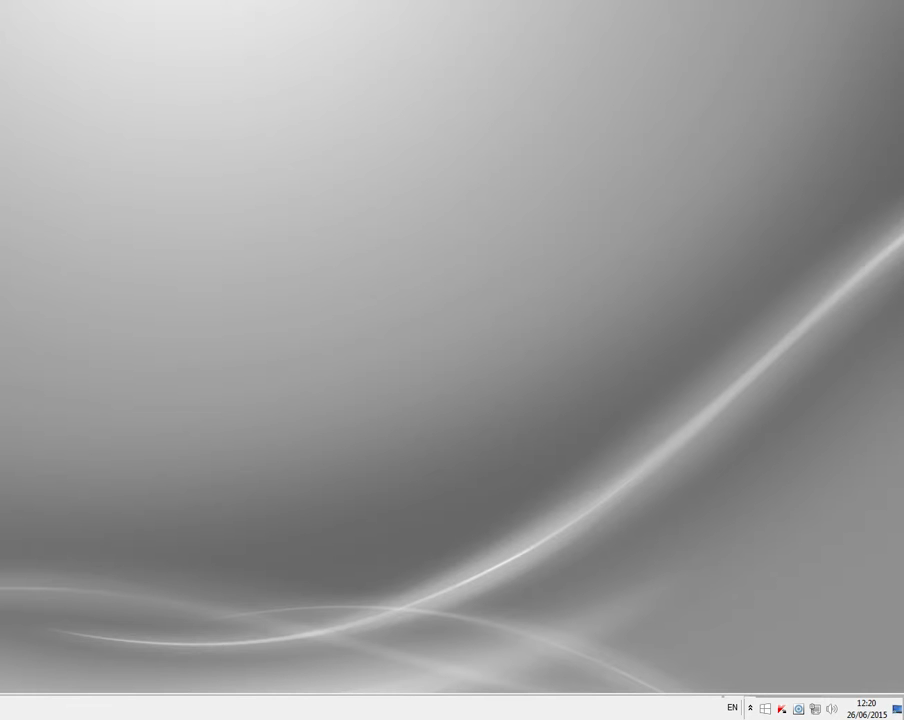
# Open Identity Cloaker from the hidden tray icons and nudge its window into place.
pyautogui.click(750, 708)
pyautogui.doubleClick(724, 603)
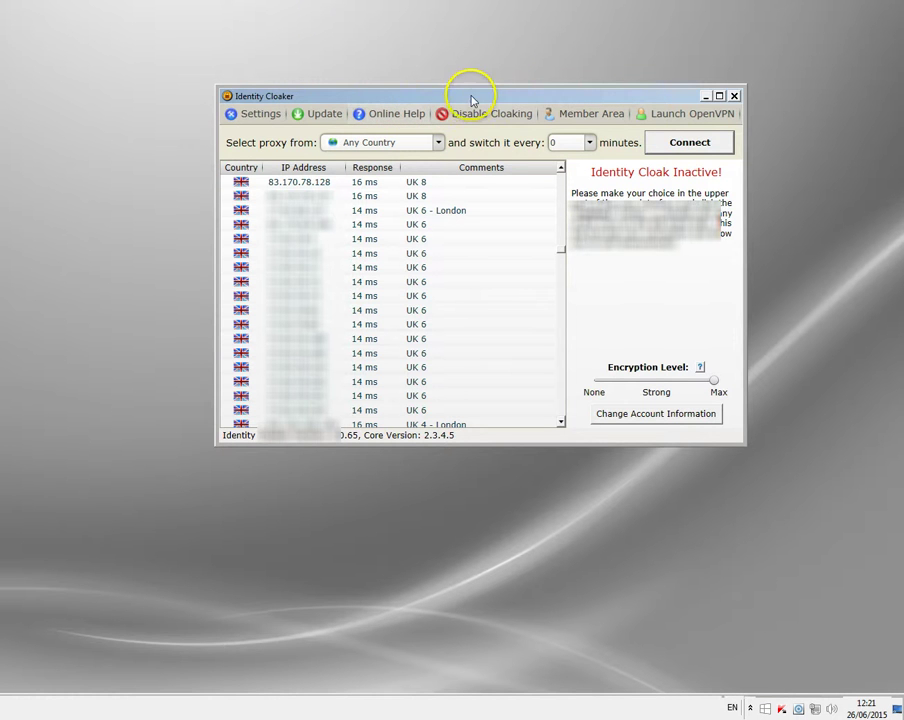
pyautogui.moveTo(472, 100)
pyautogui.mouseDown()
pyautogui.moveTo(454, 113)
pyautogui.moveTo(464, 112)
pyautogui.mouseUp()
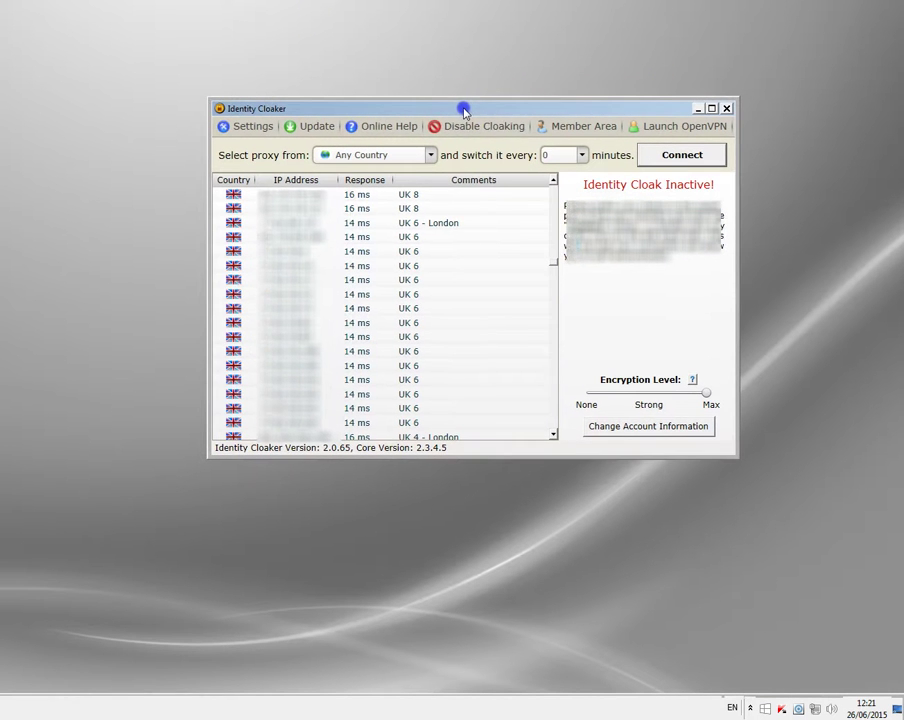
# Scroll the proxy list down to the US servers and connect through a US 5 proxy.
pyautogui.click(553, 203)
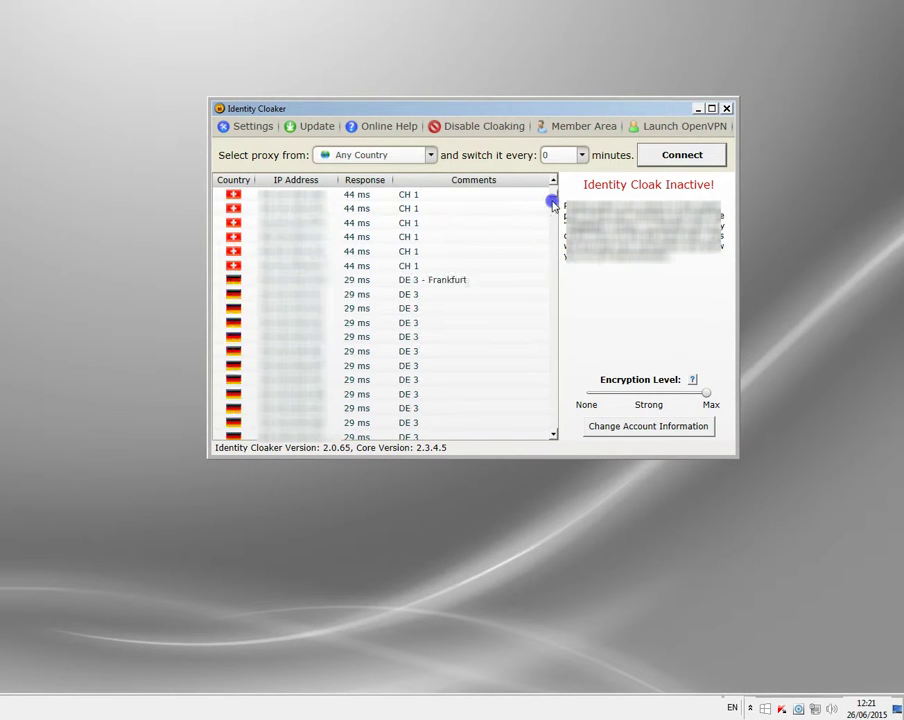
pyautogui.moveTo(552, 203); pyautogui.dragTo(546, 410)
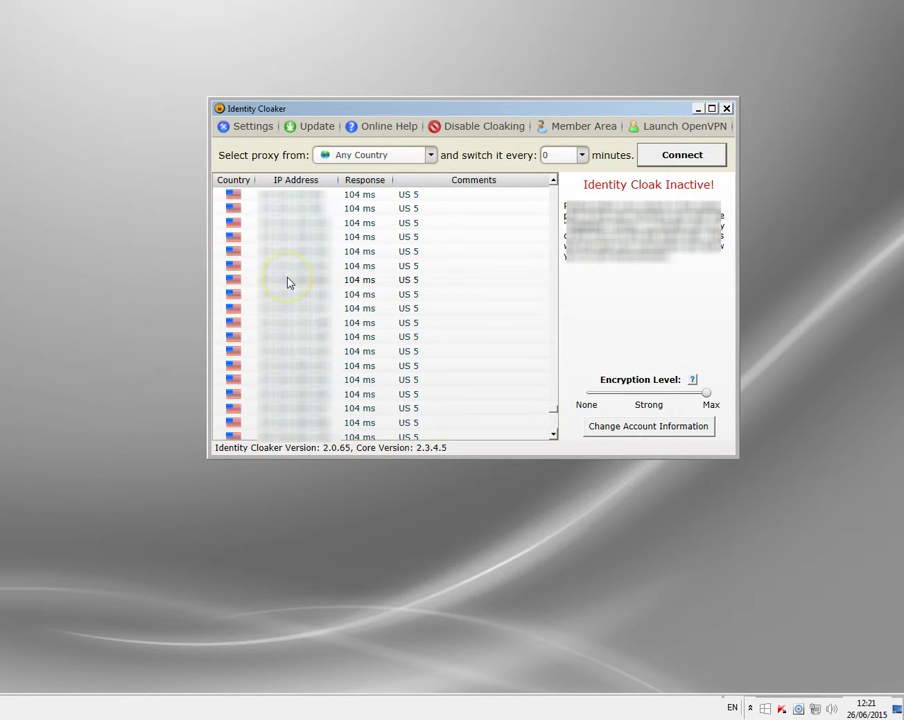
pyautogui.doubleClick(287, 280)
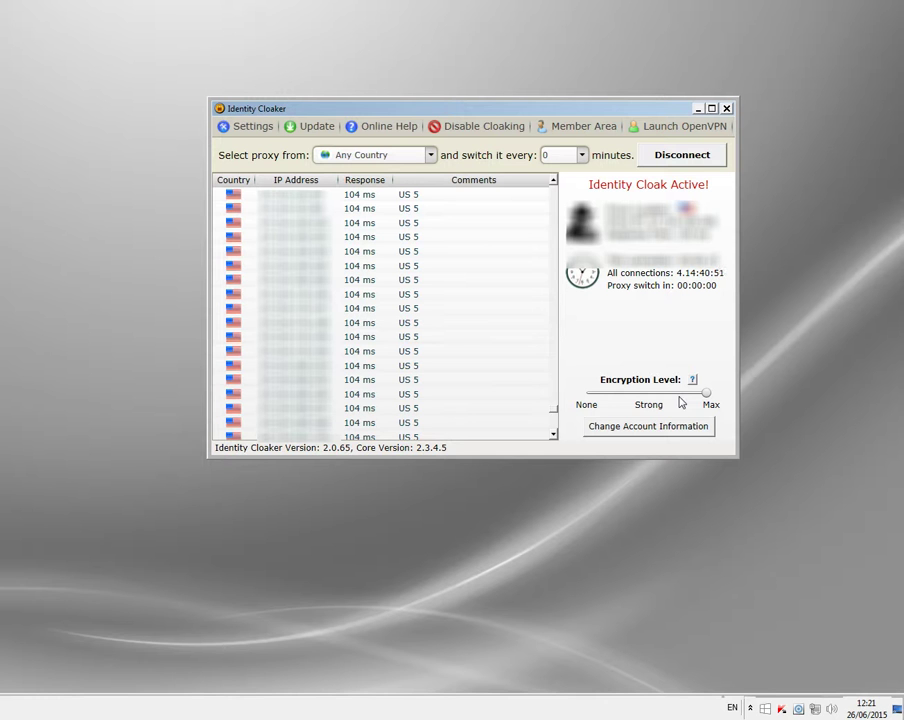
# Confirm the cloak is active and keep the Encryption Level slider at Max.
pyautogui.click(588, 404)
pyautogui.moveTo(650, 392); pyautogui.dragTo(707, 397)
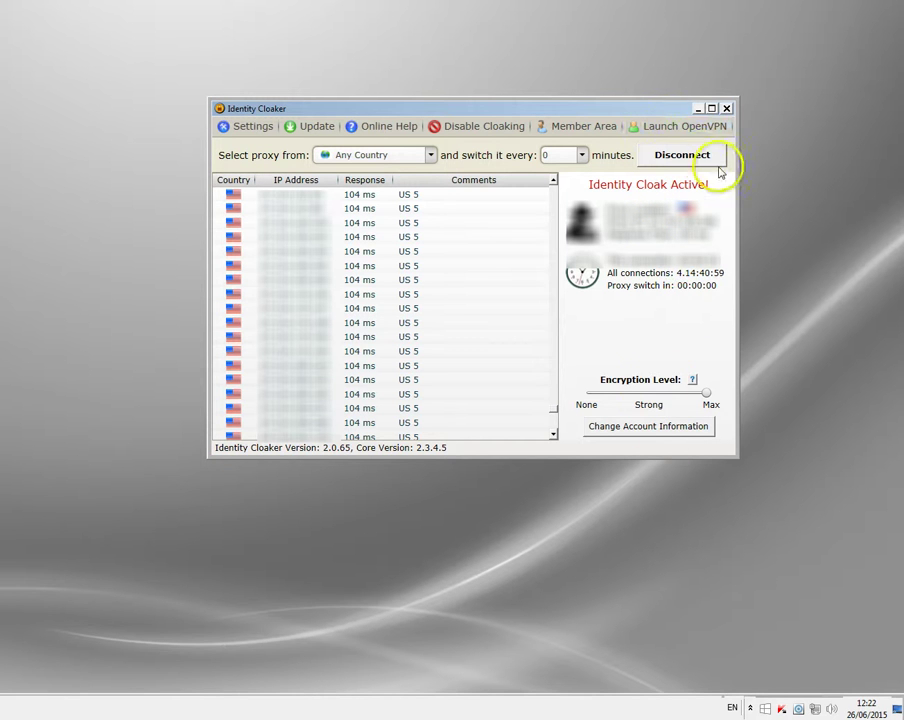
# Hide Identity Cloaker and replace Firefox's Google address with the hulu.com suggestion.
pyautogui.click(697, 110)
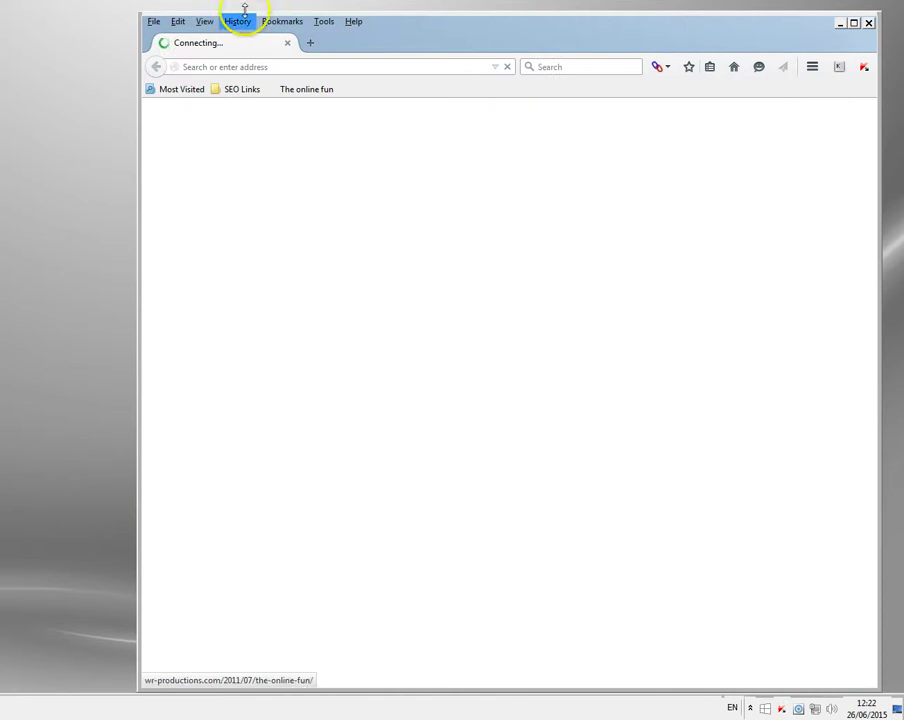
pyautogui.click(222, 66)
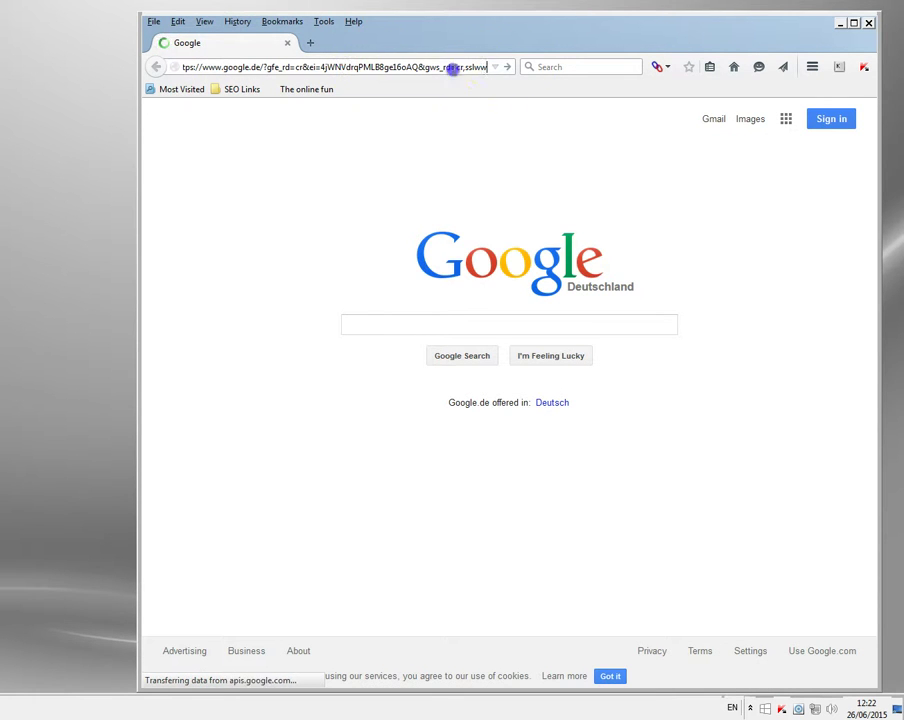
pyautogui.click(448, 66)
pyautogui.press('BackSpace')
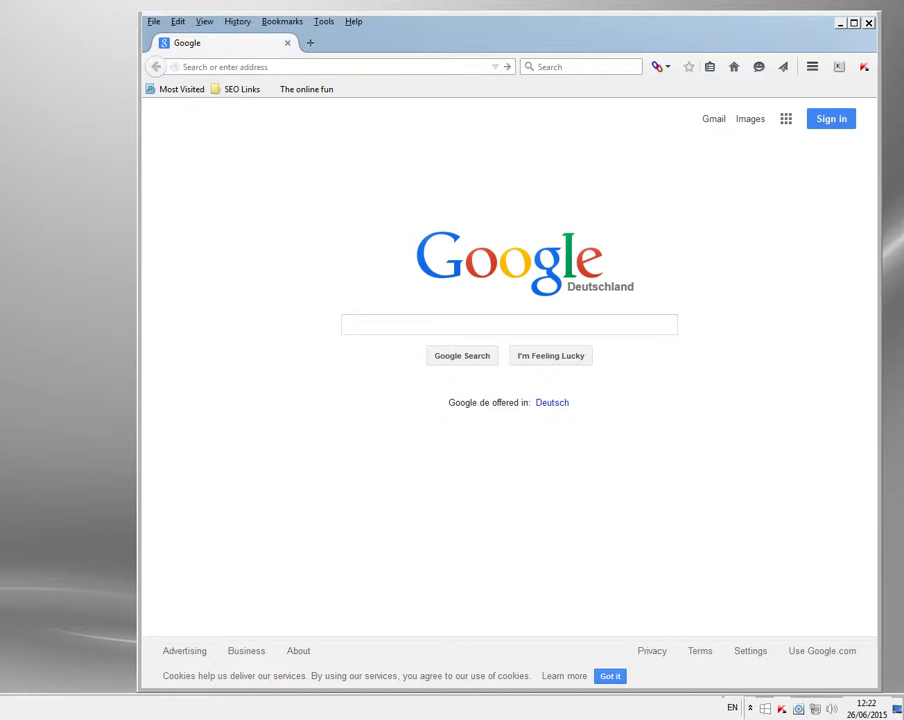
pyautogui.write('hulu.com/')
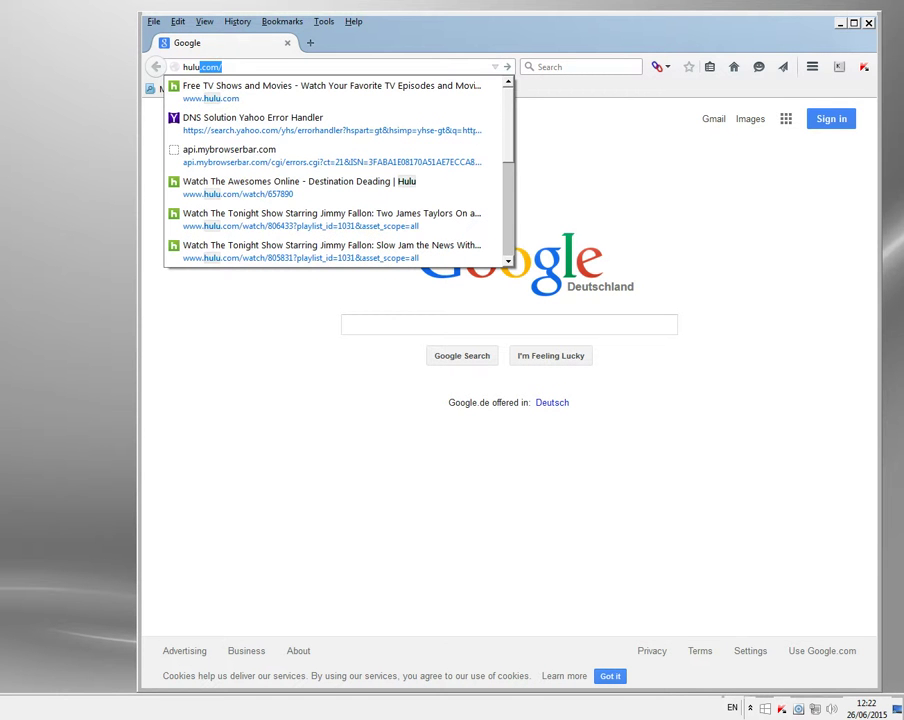
pyautogui.click(244, 92)
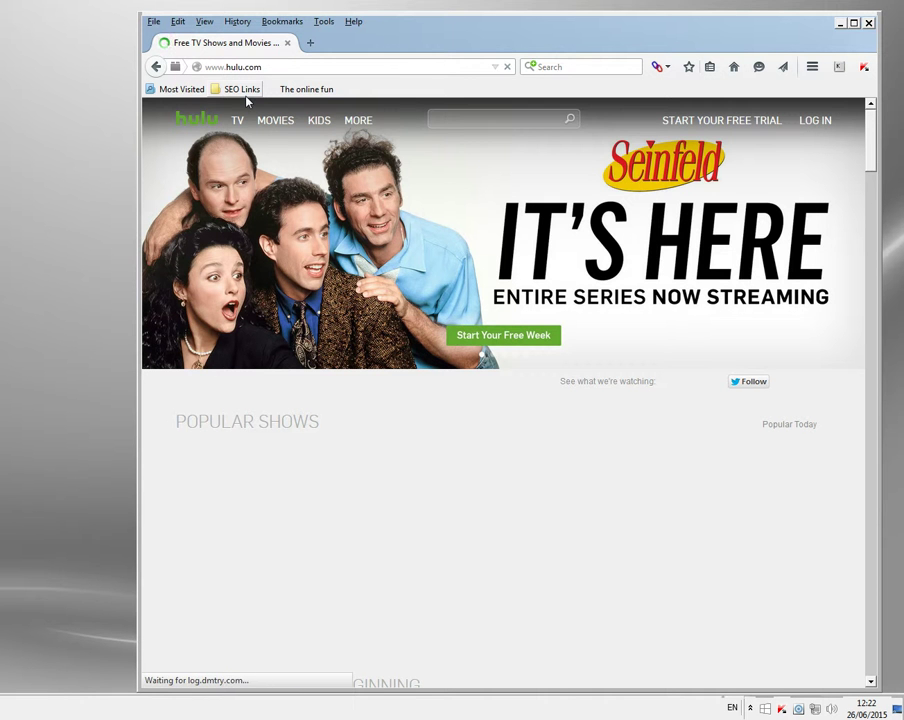
# From Hulu's TV menu choose Popular, then open the America's Got Talent tile.
pyautogui.scroll(-5, 779, 287)
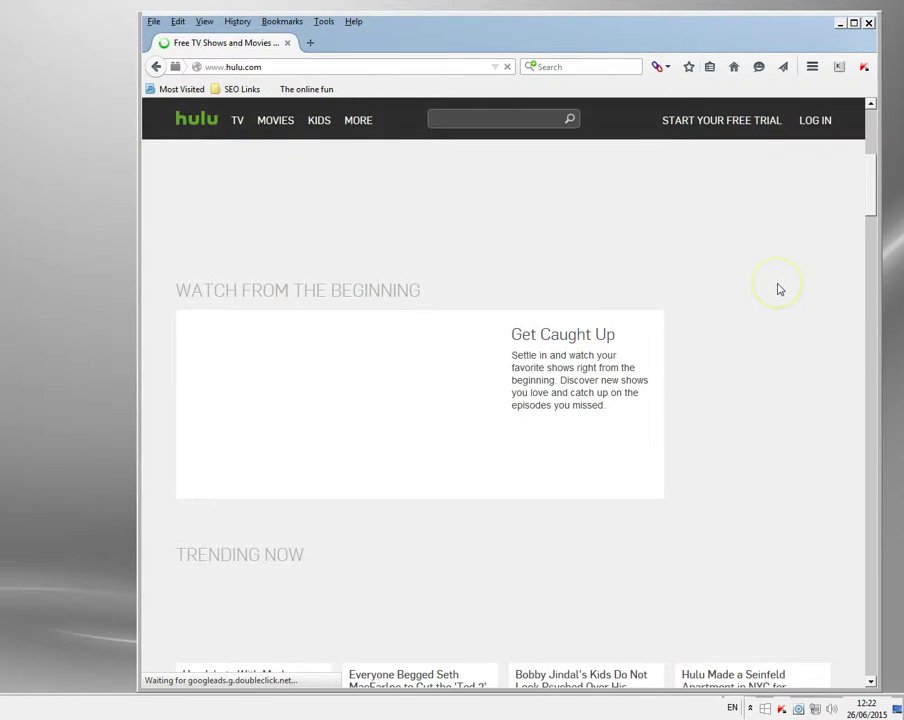
pyautogui.scroll(4, 779, 289)
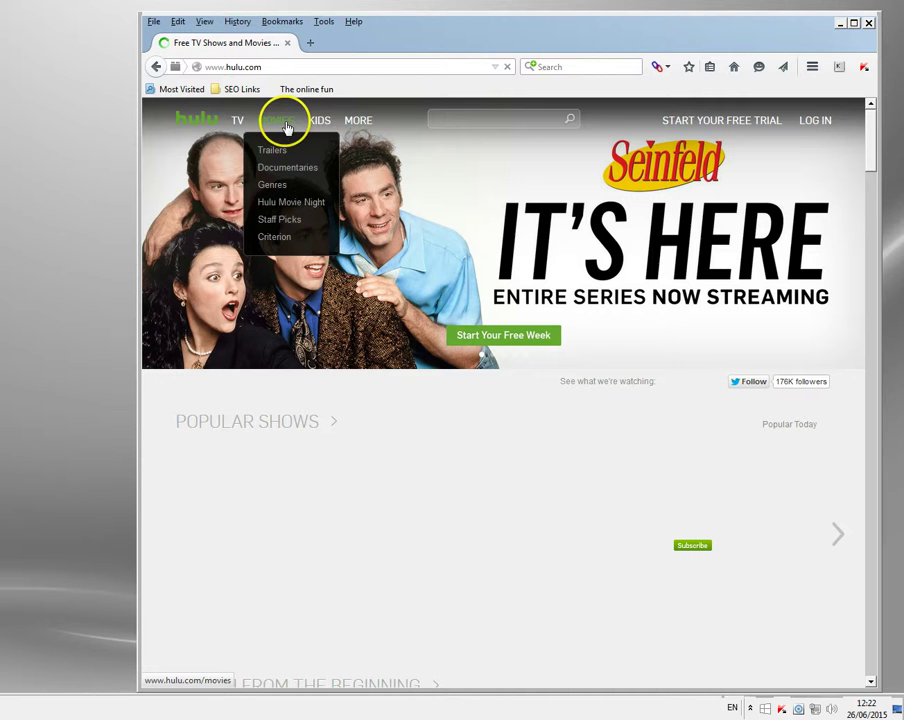
pyautogui.moveTo(234, 121)
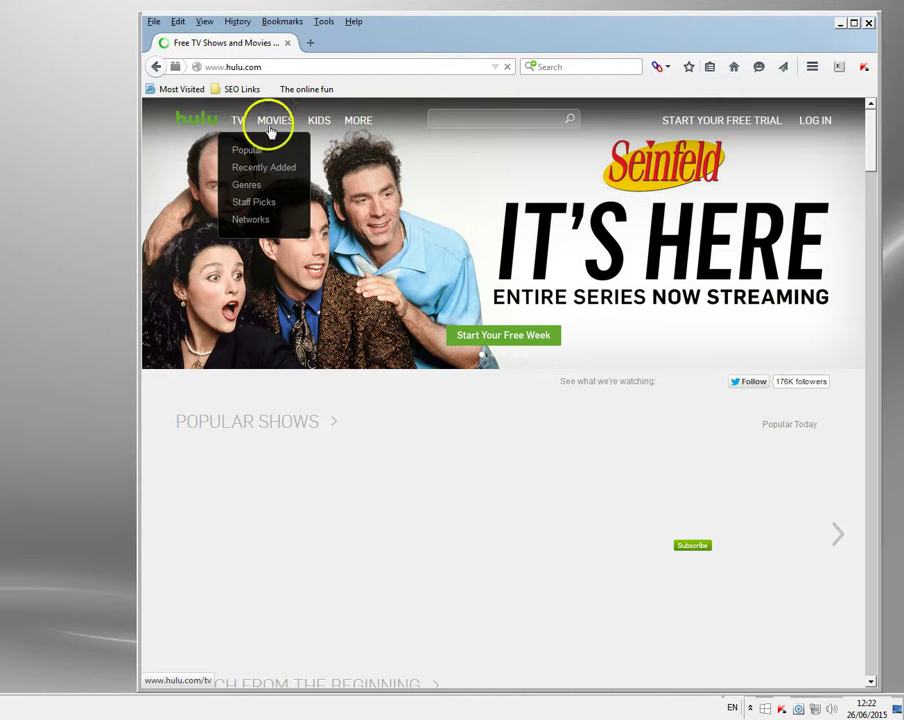
pyautogui.click(246, 152)
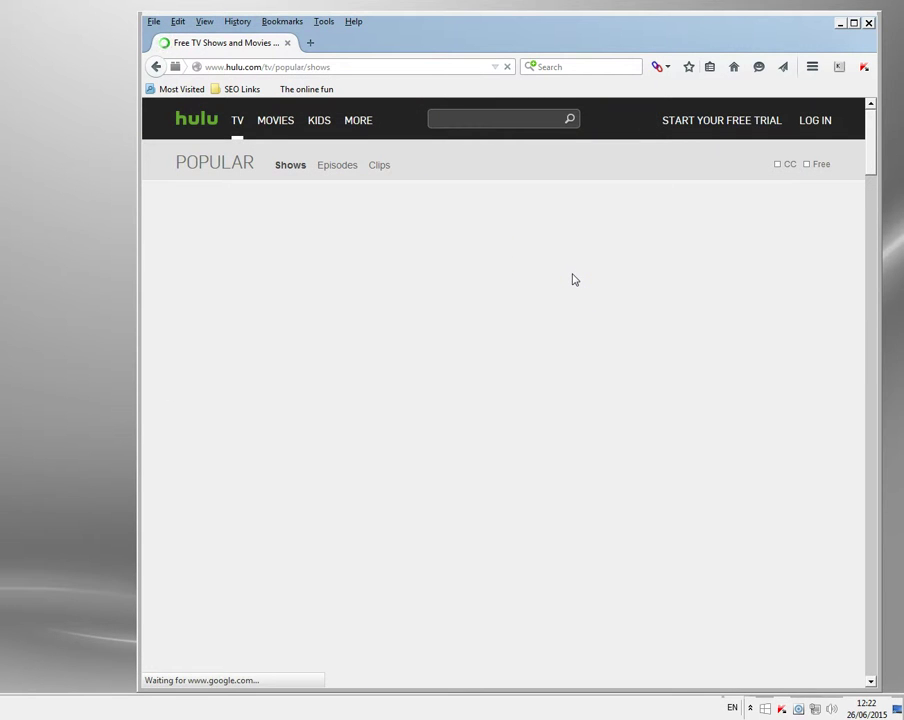
pyautogui.click(575, 279)
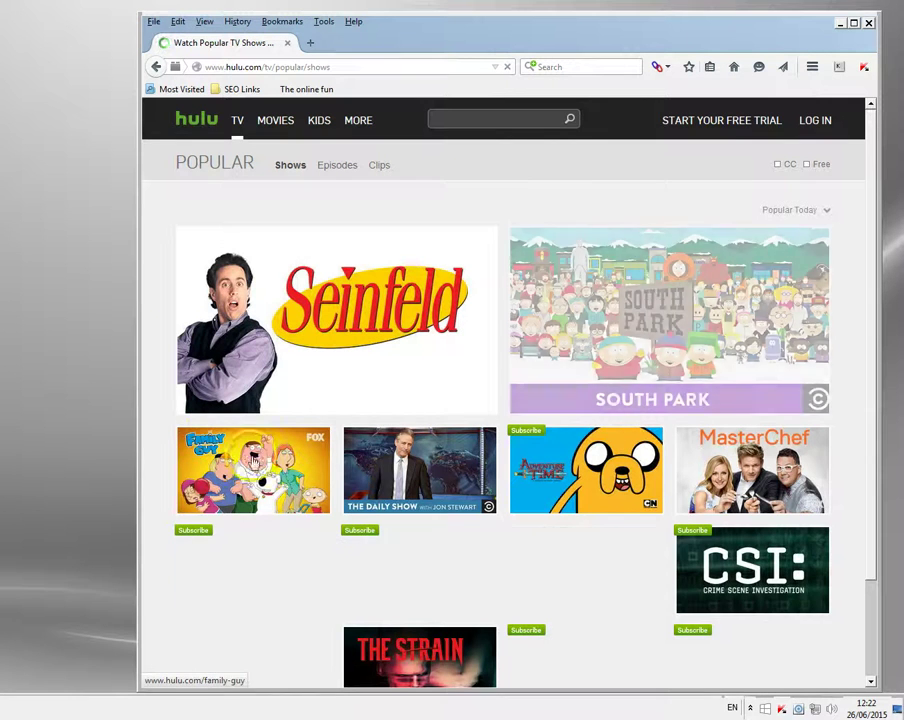
pyautogui.scroll(-4, 390, 484)
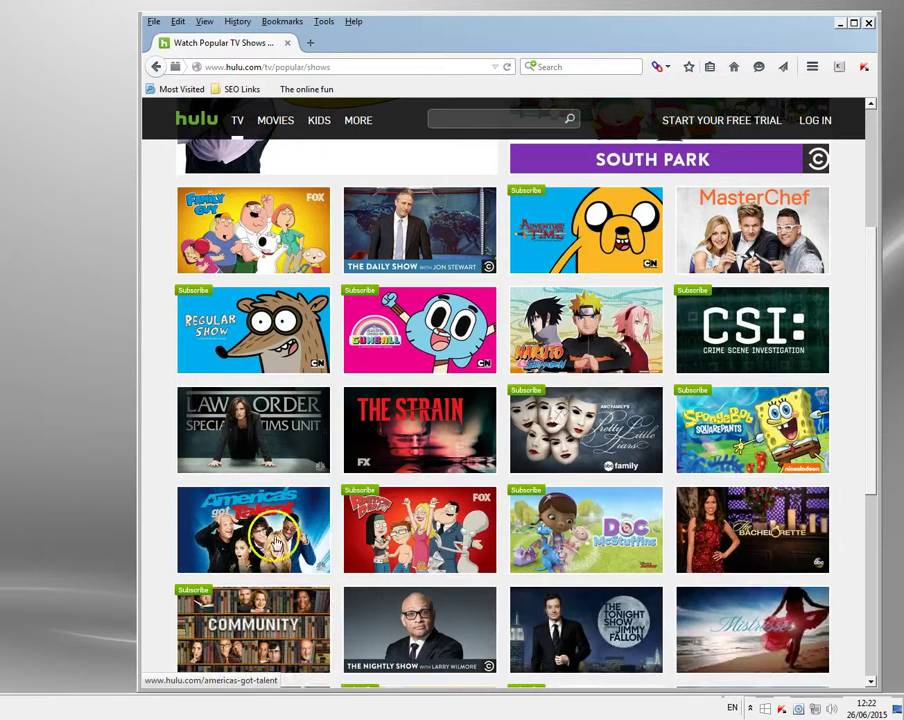
pyautogui.click(274, 541)
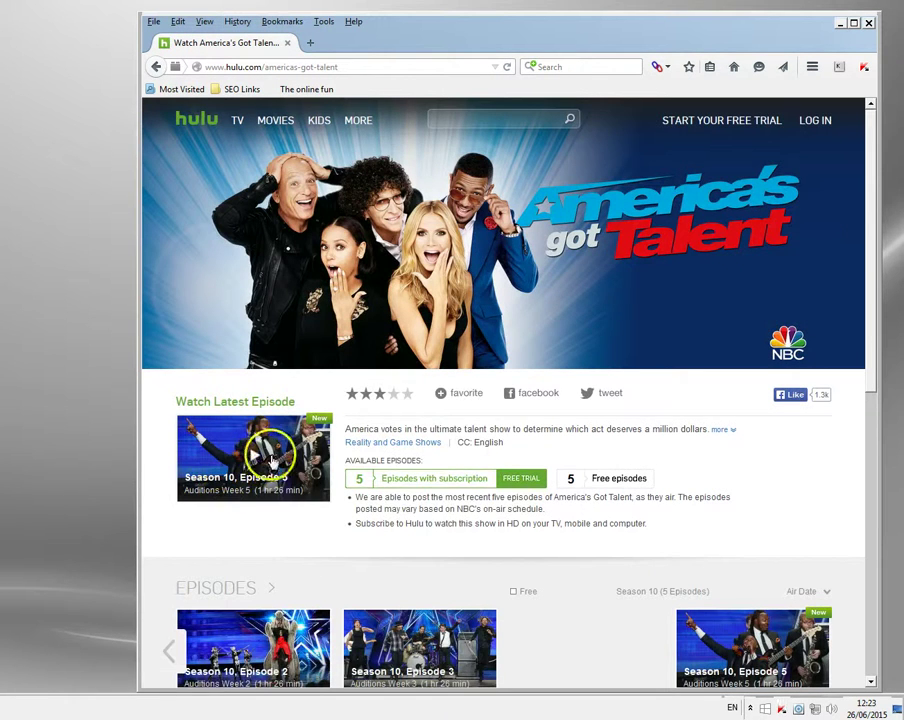
# Play the latest America's Got Talent episode, Auditions Week 5, and pause its pre-roll ad.
pyautogui.click(268, 457)
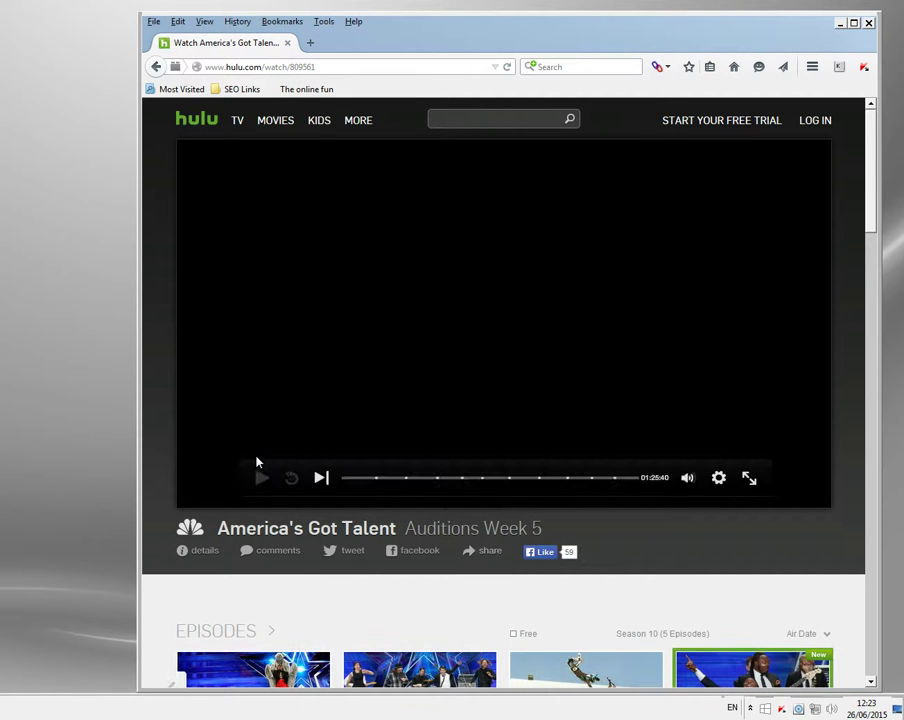
pyautogui.click(295, 466)
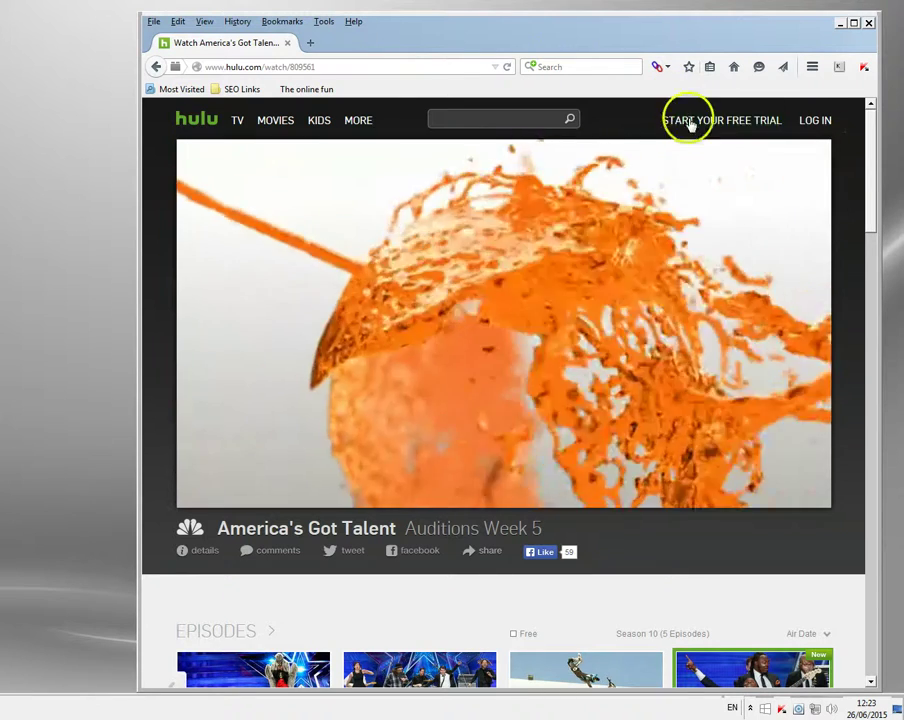
pyautogui.moveTo(708, 168)
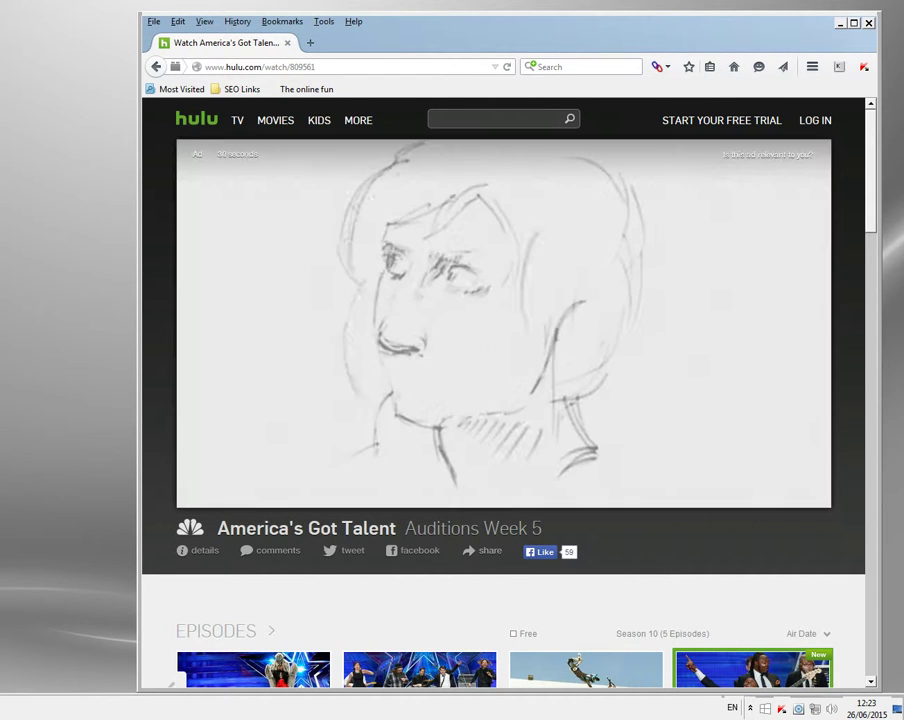
pyautogui.moveTo(216, 487)
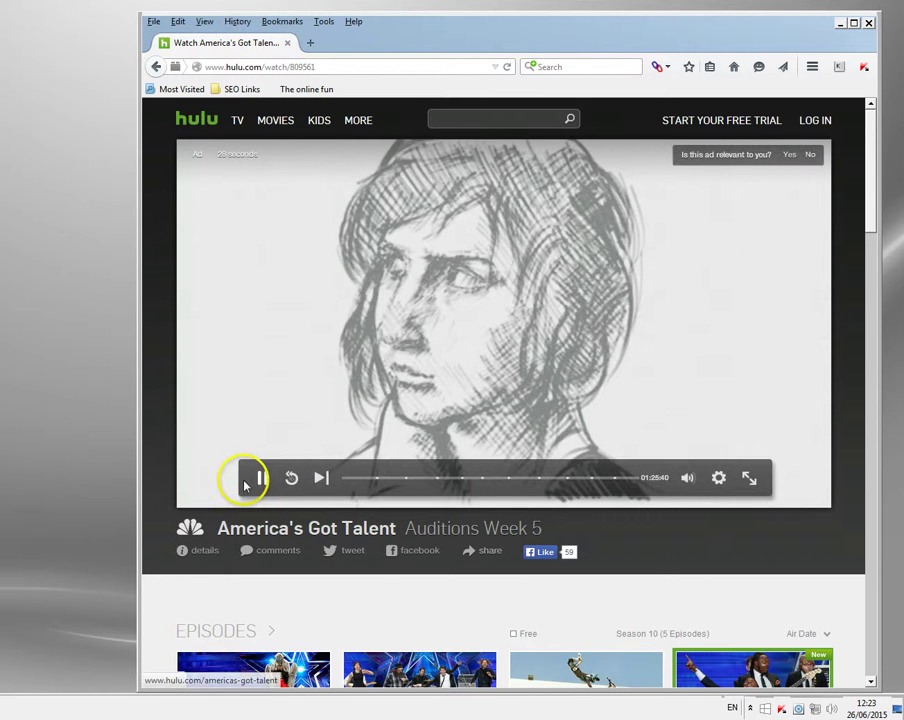
pyautogui.click(260, 478)
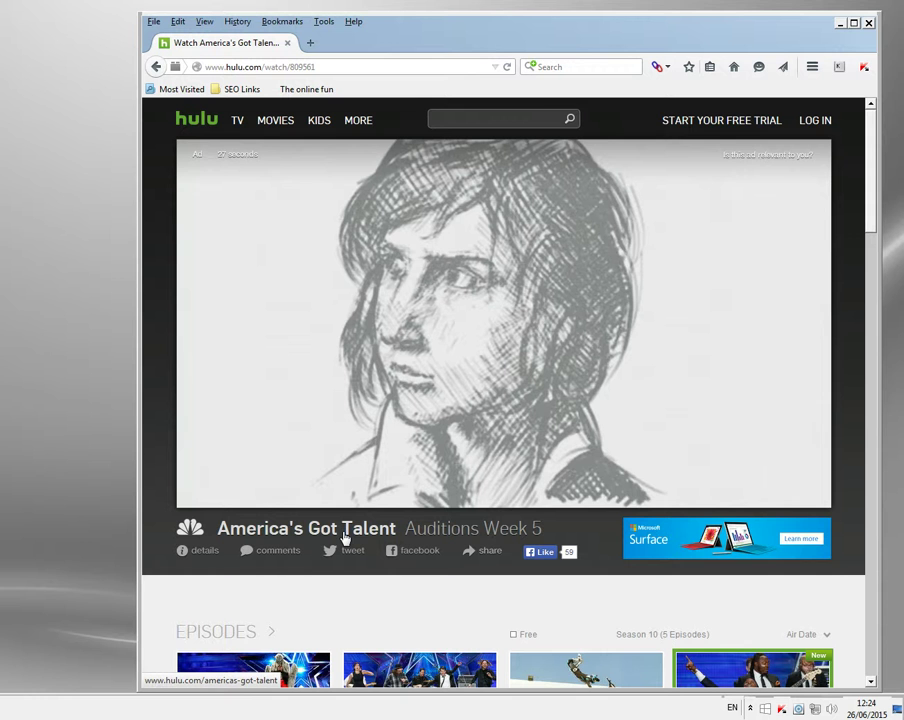
pyautogui.click(338, 536)
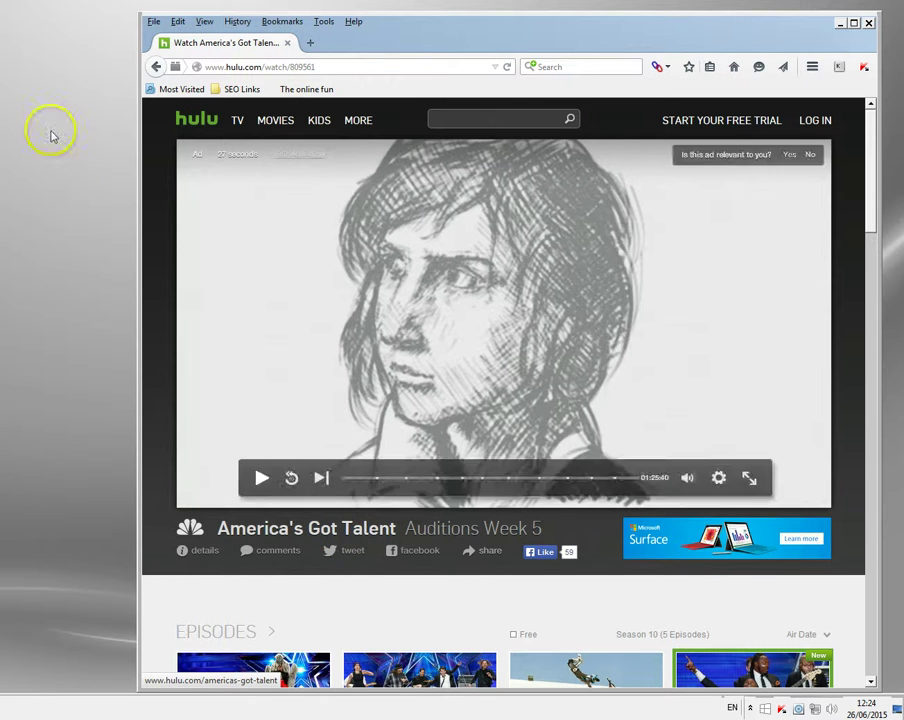